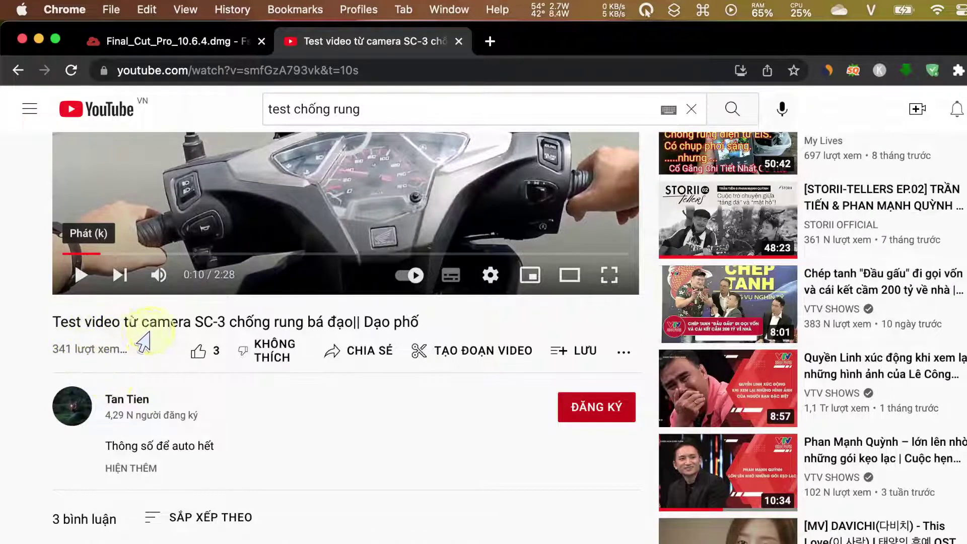
Step: Close the YouTube video tab, minimise the browser window and switch to the CapCut project
scroll(216, 324, "up", 4)
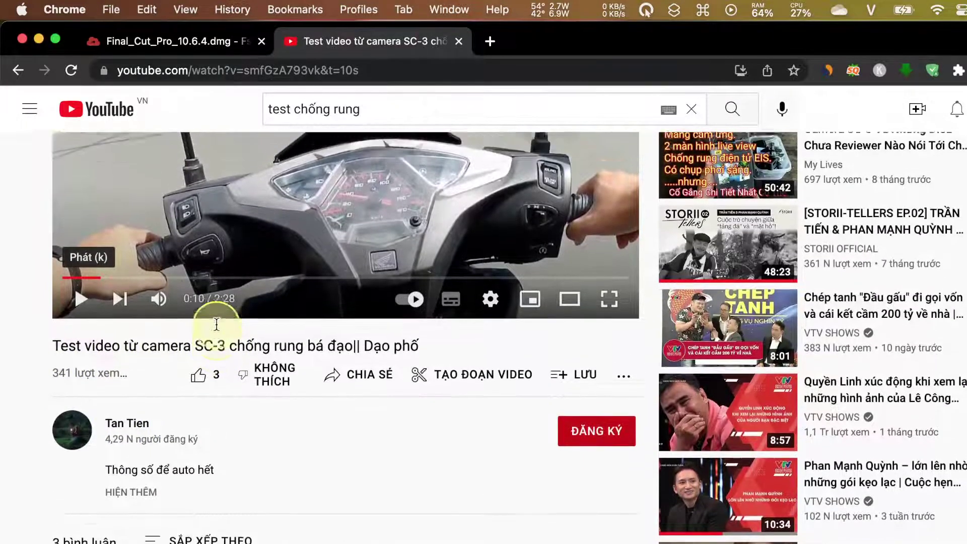
scroll(214, 327, "down", 3)
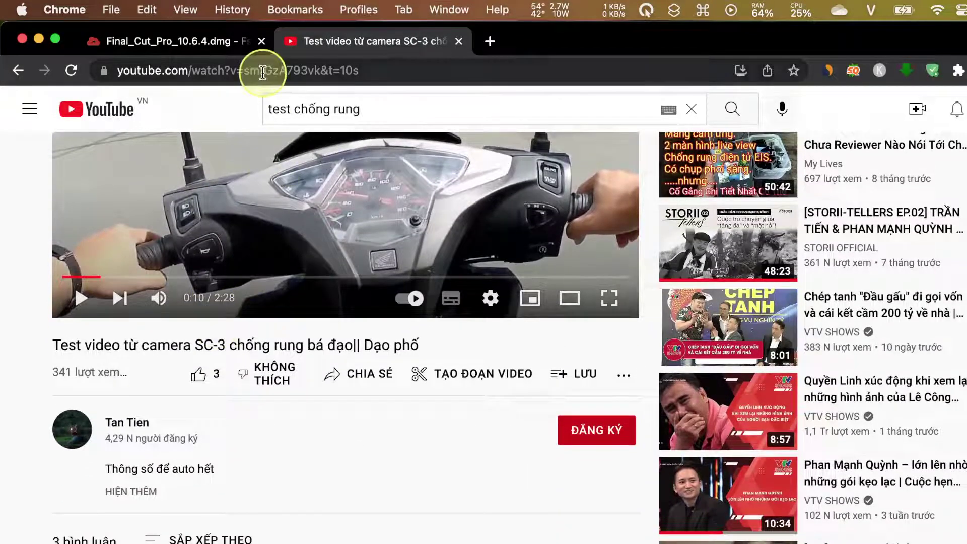
middle_click(302, 48)
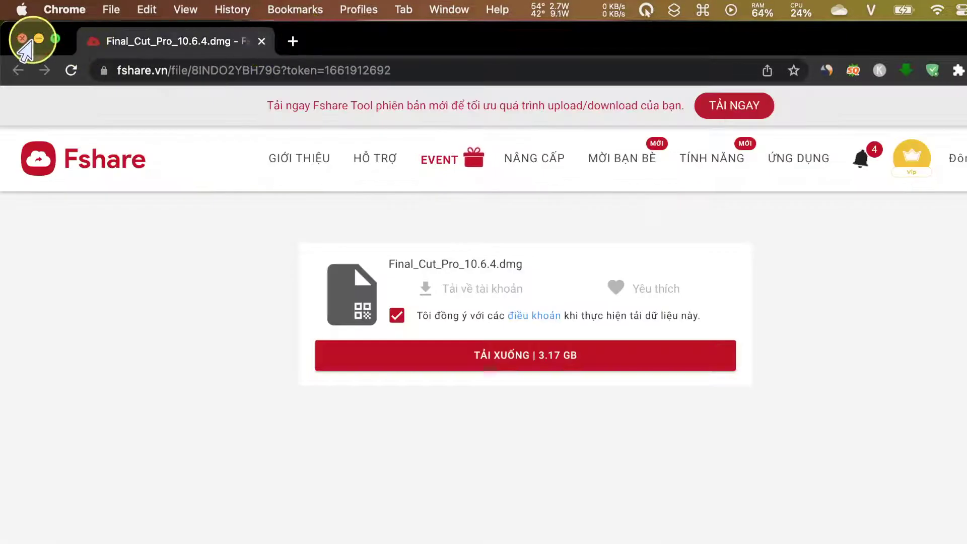
left_click(37, 39)
mouse_move(20, 393)
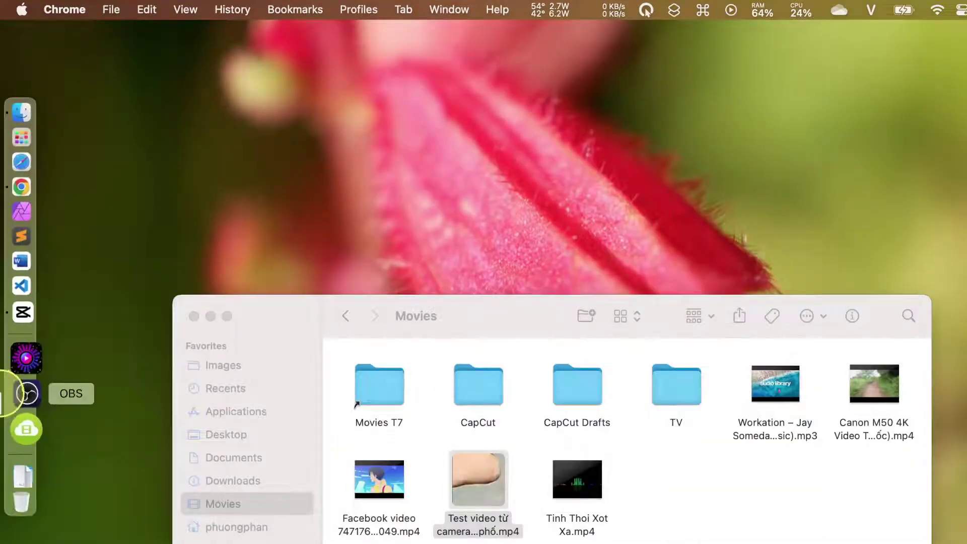
left_click(25, 340)
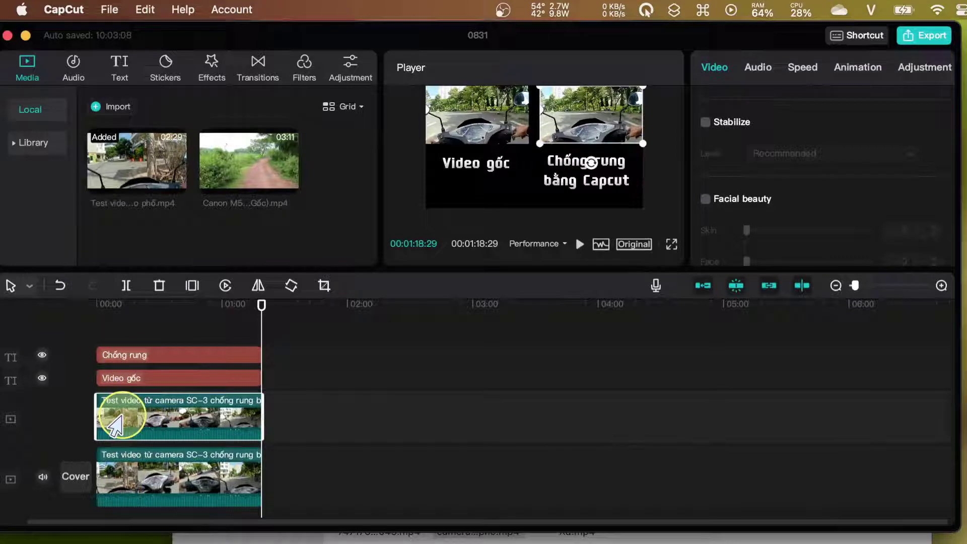
Step: Select the lower original clip and the upper clip in turn to identify each one in the side-by-side preview
left_click(140, 469)
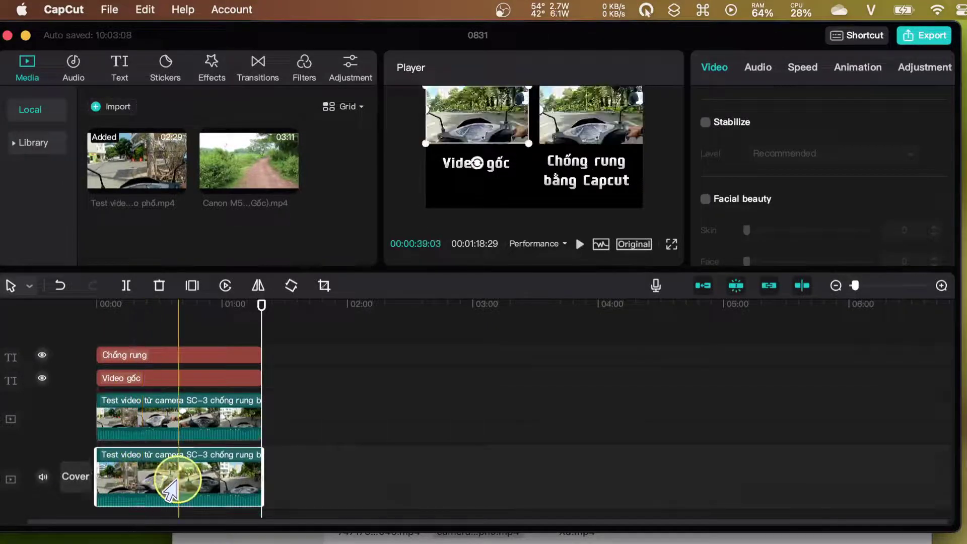
left_click(141, 427)
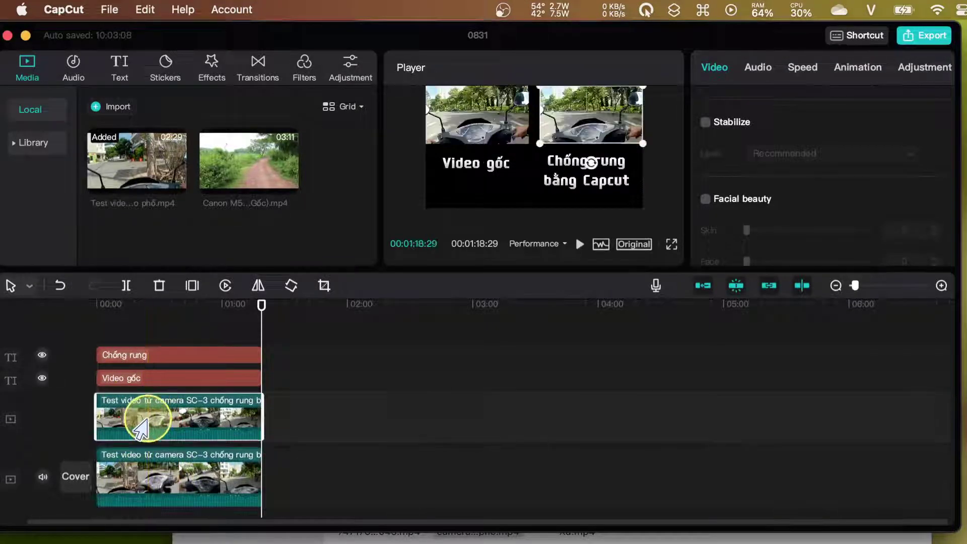
left_click(144, 469)
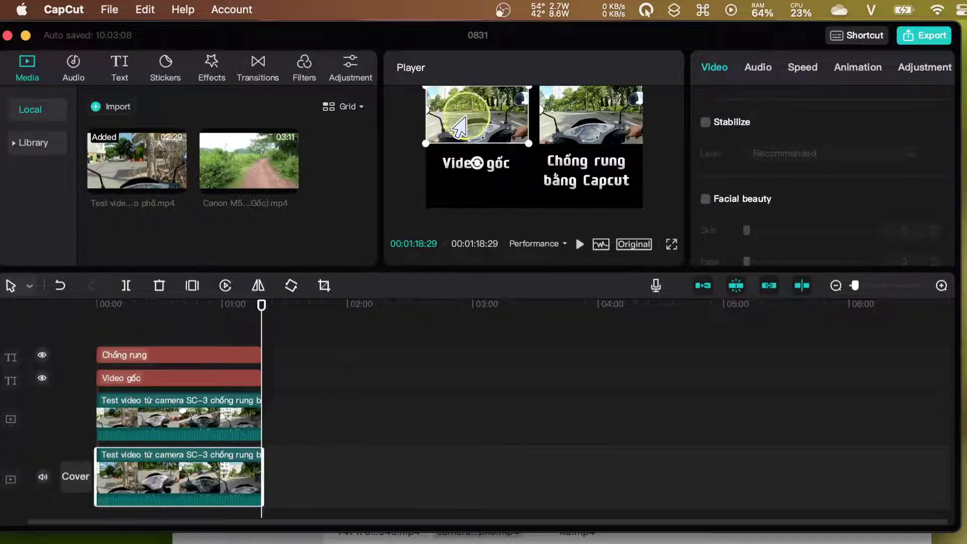
left_click(546, 116)
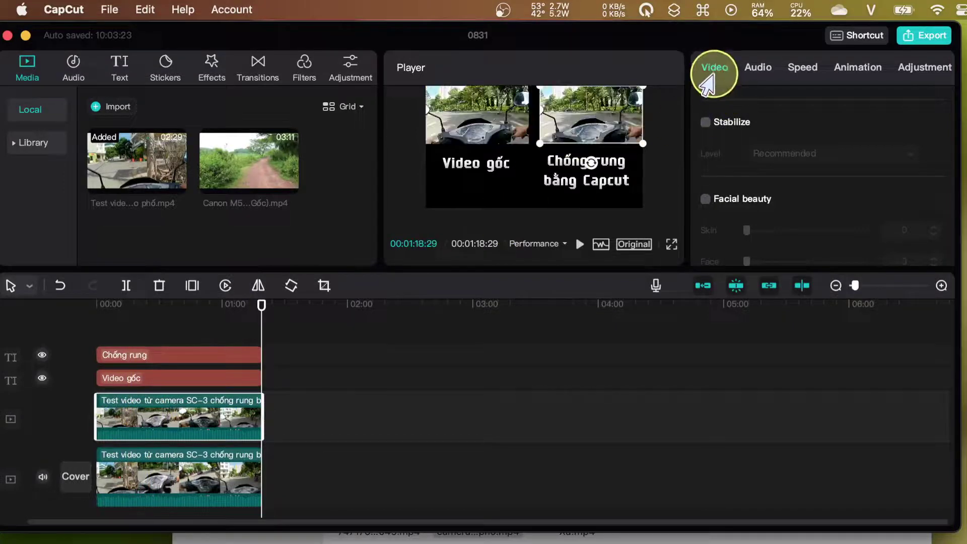
Step: Try switching off Position & Size for the upper clip and undo the change
scroll(728, 152, "up", 2)
scroll(728, 156, "up", 3)
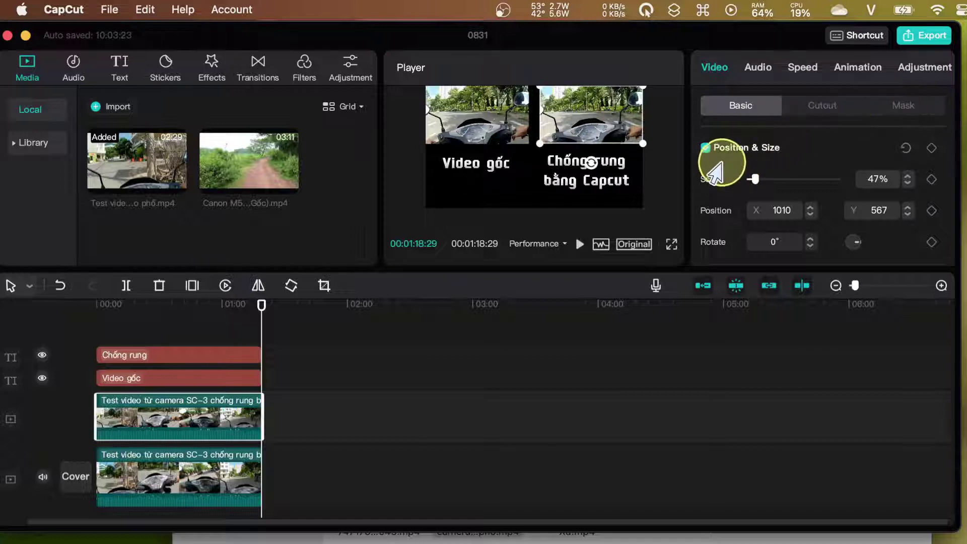
scroll(715, 174, "down", 3)
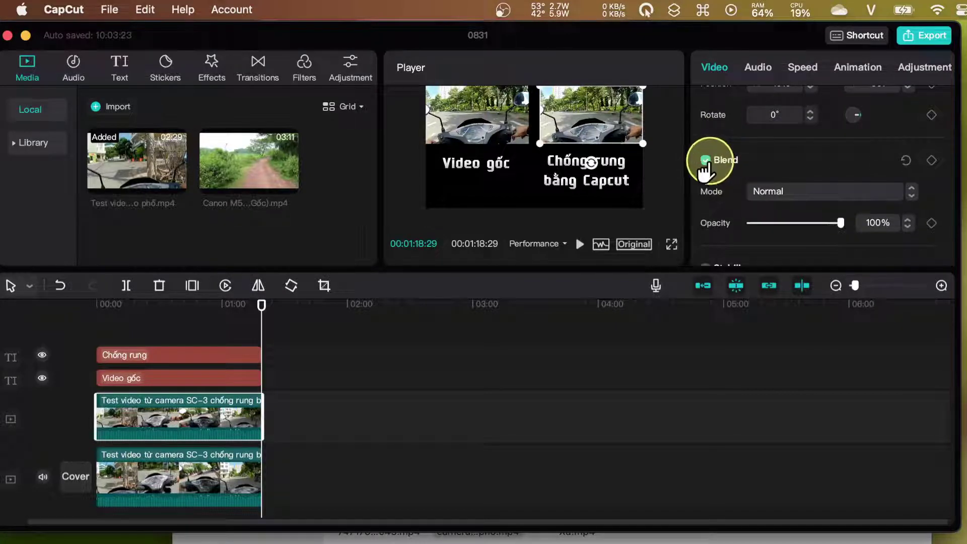
scroll(703, 169, "up", 3)
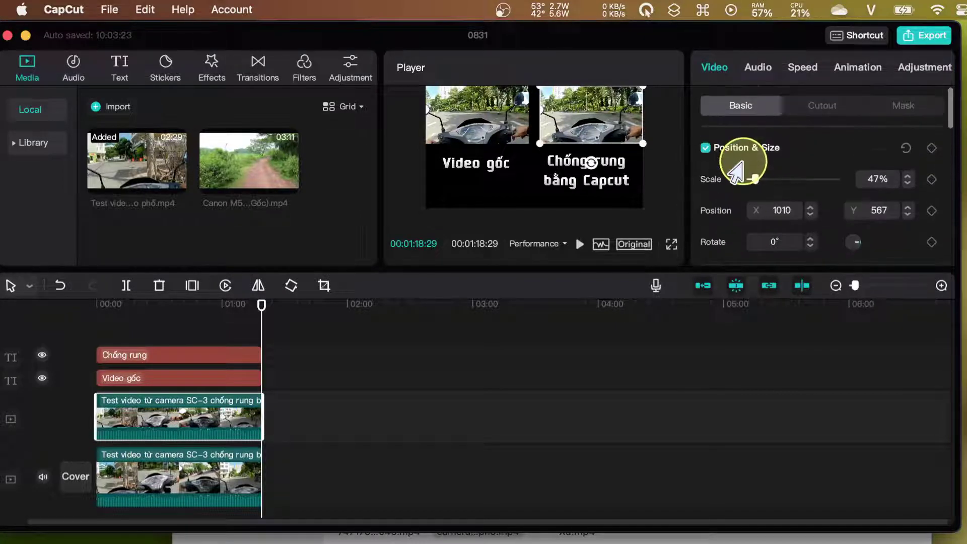
left_click(705, 147)
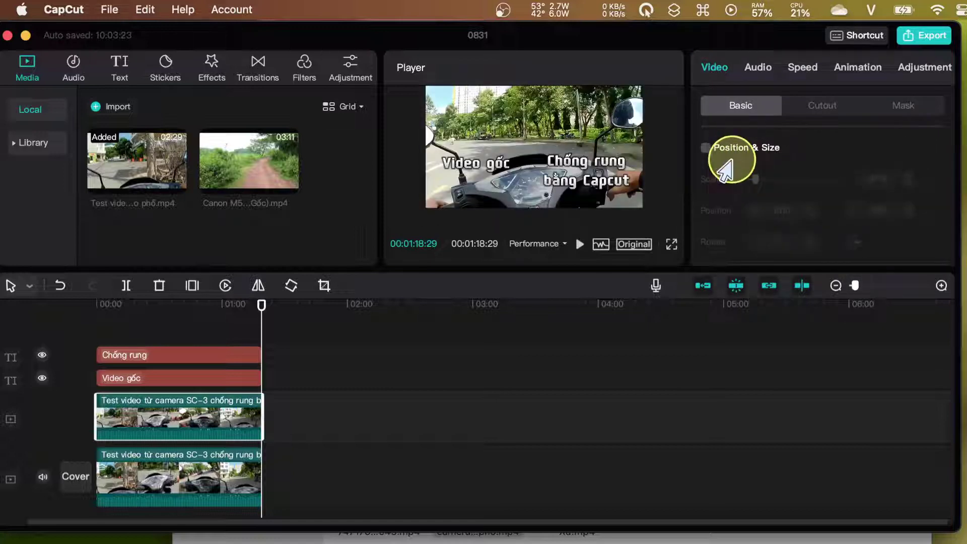
key("super+z")
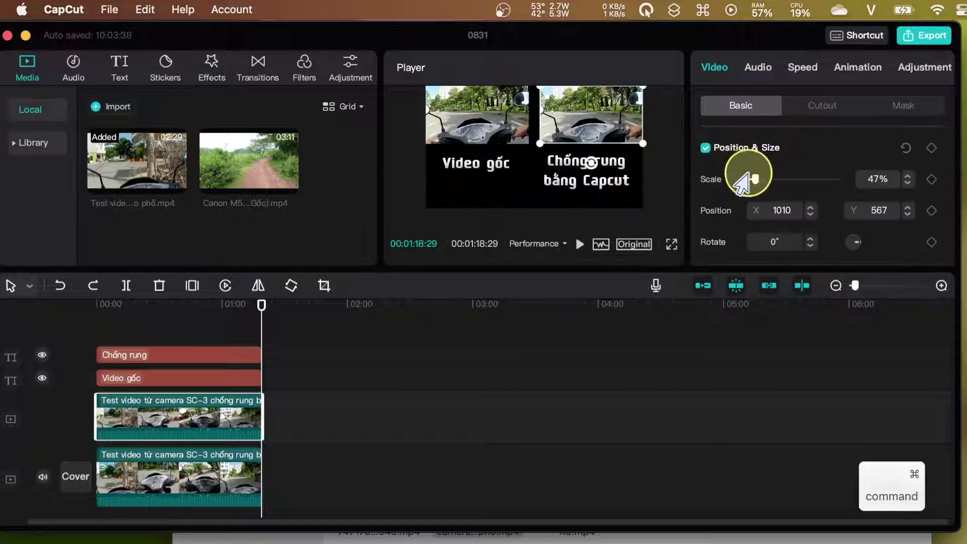
Step: Enable Stabilize for the upper video clip
scroll(727, 171, "down", 2)
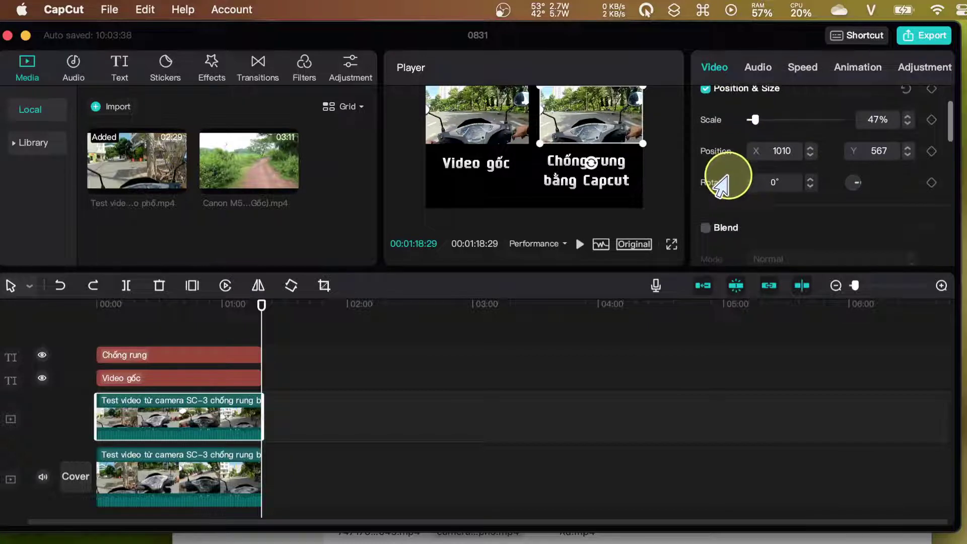
scroll(718, 233, "down", 5)
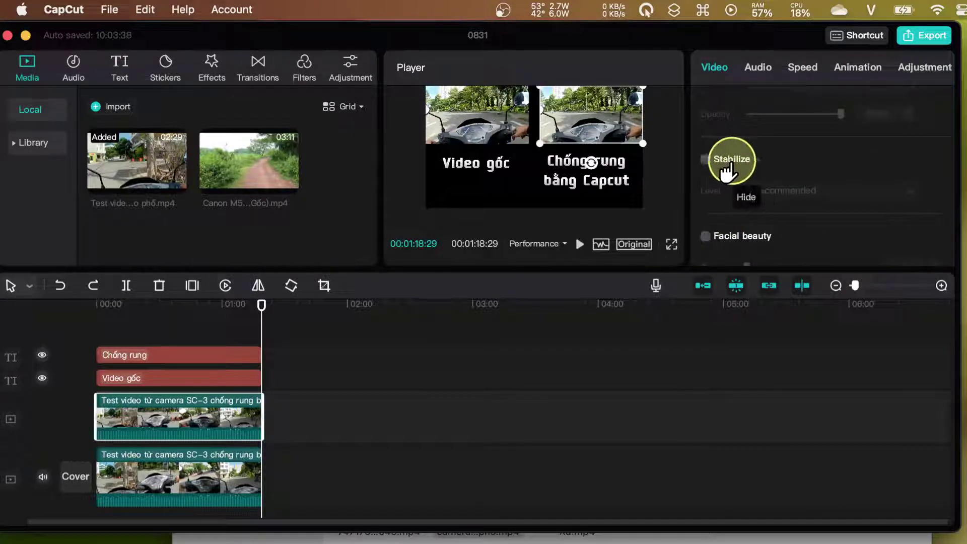
left_click(704, 160)
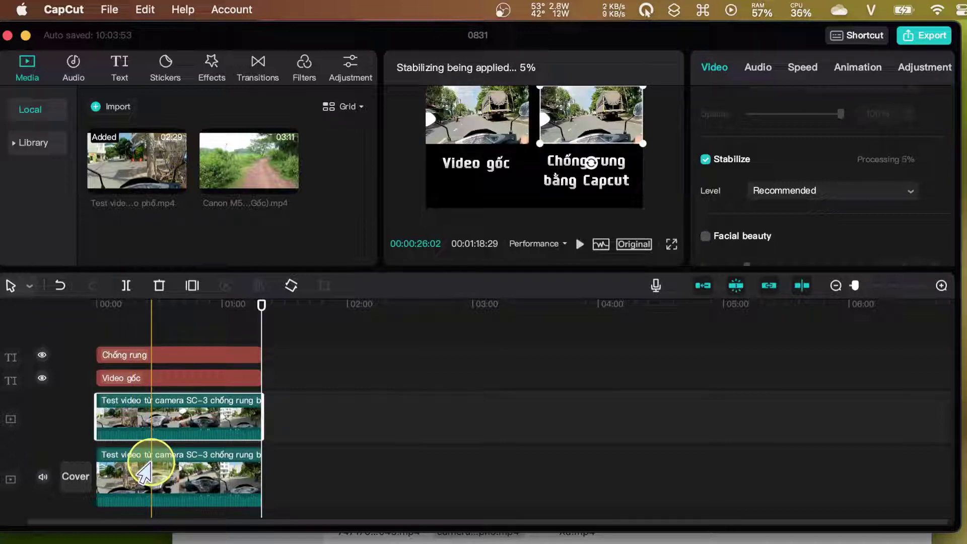
Step: Try enabling Stabilize on the lower original clip, turn it back off and reselect the upper clip
left_click(182, 477)
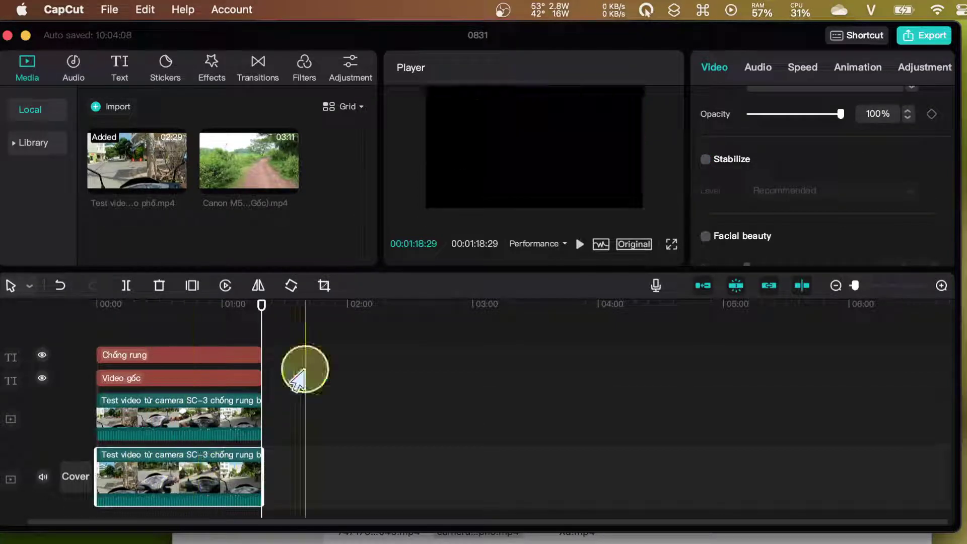
left_click(705, 159)
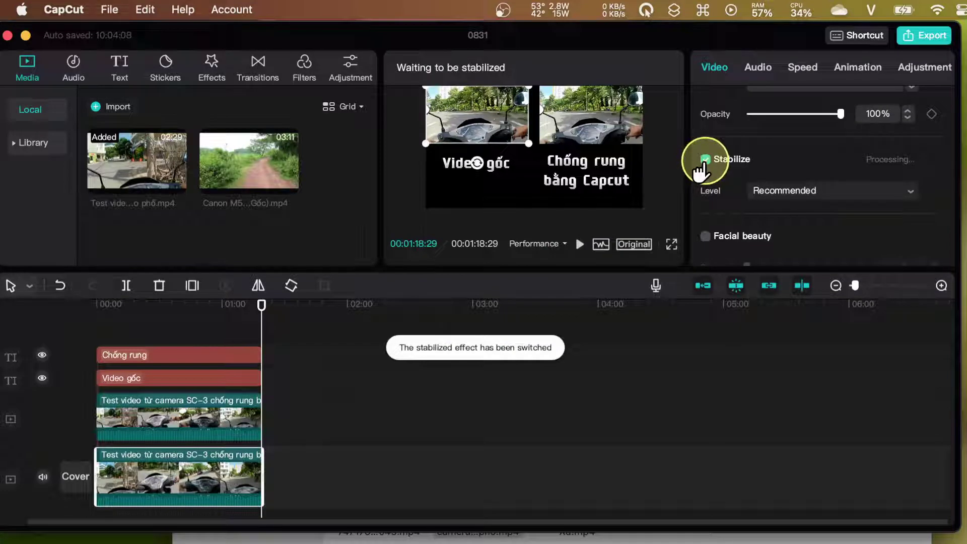
left_click(705, 159)
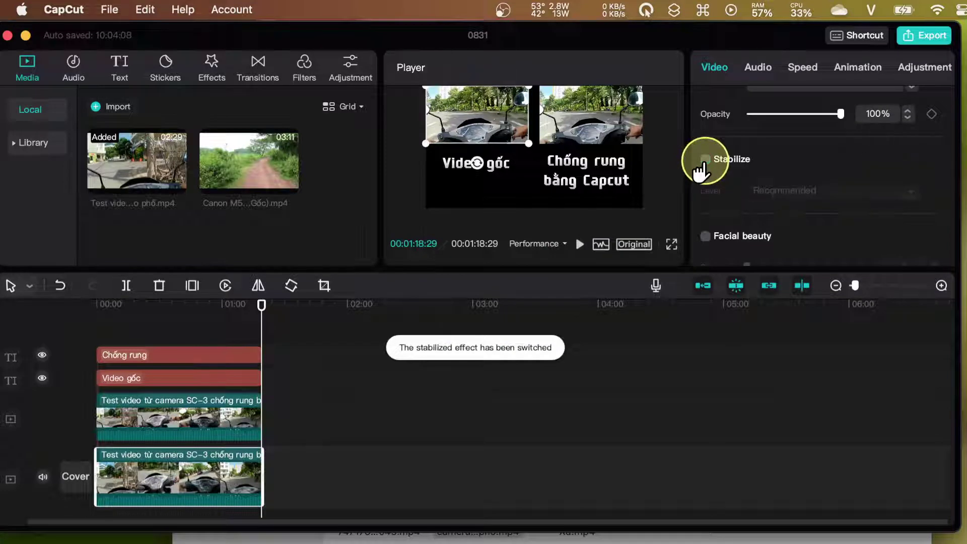
left_click(154, 433)
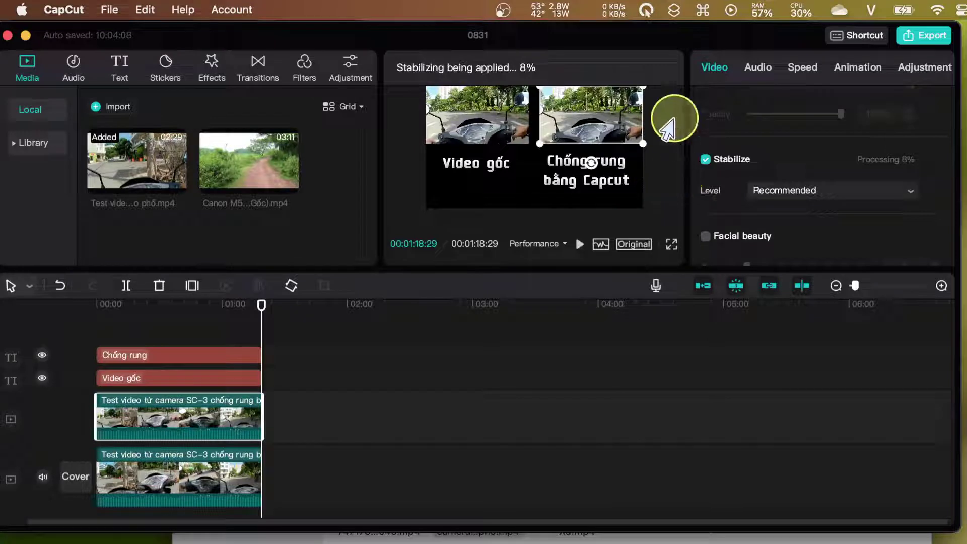
left_click(499, 11)
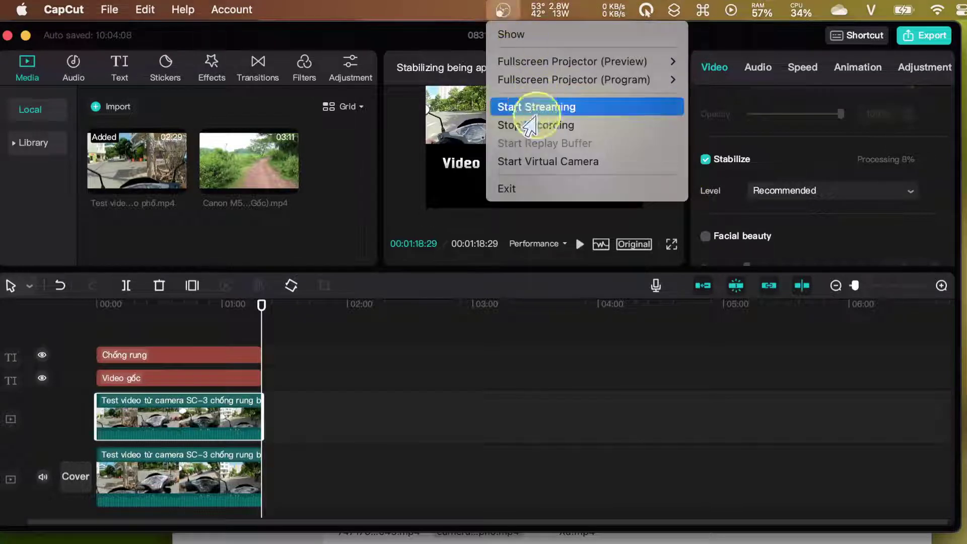
left_click(509, 35)
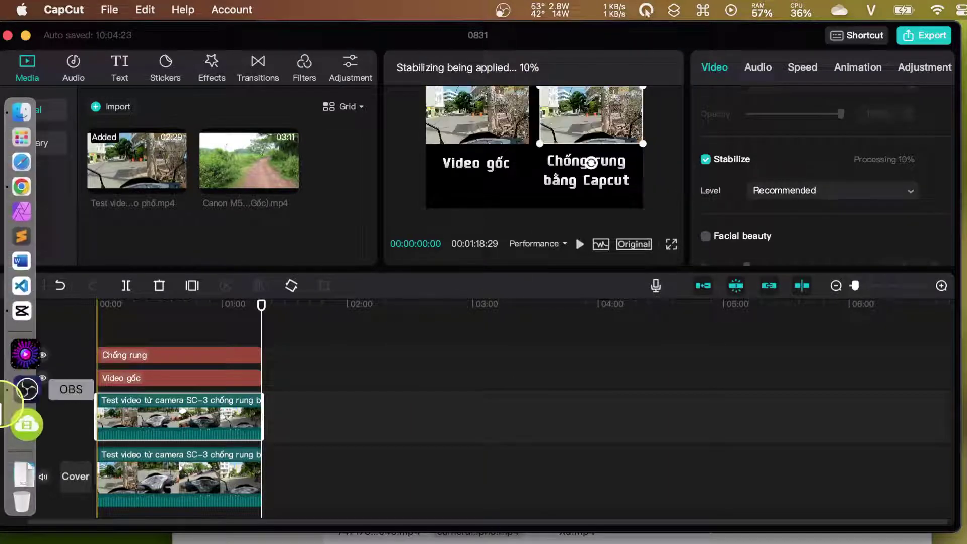
left_click(24, 395)
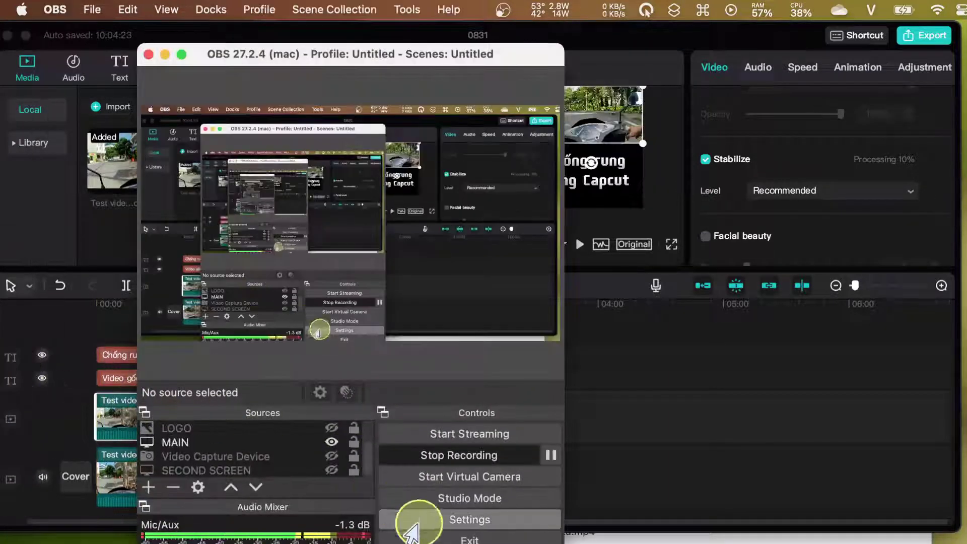
left_click(551, 455)
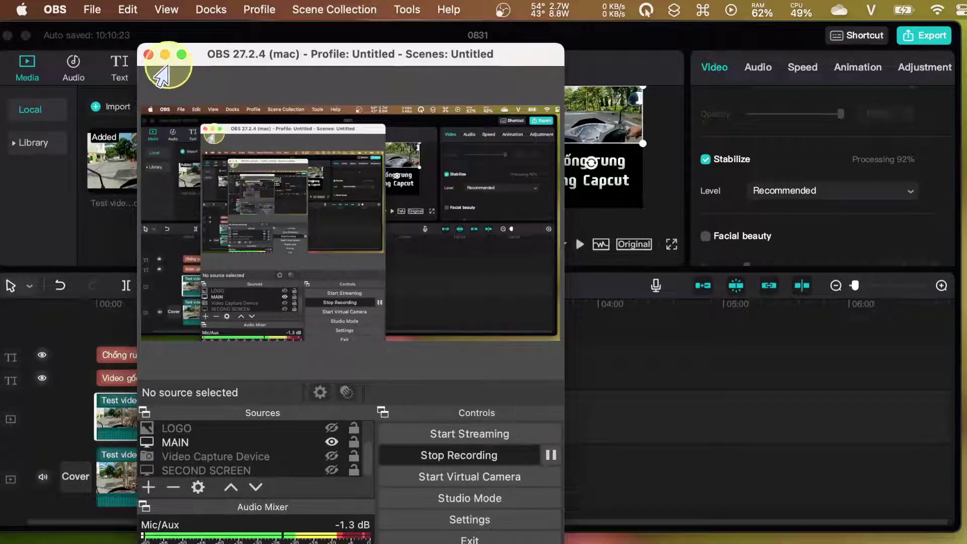
left_click(164, 54)
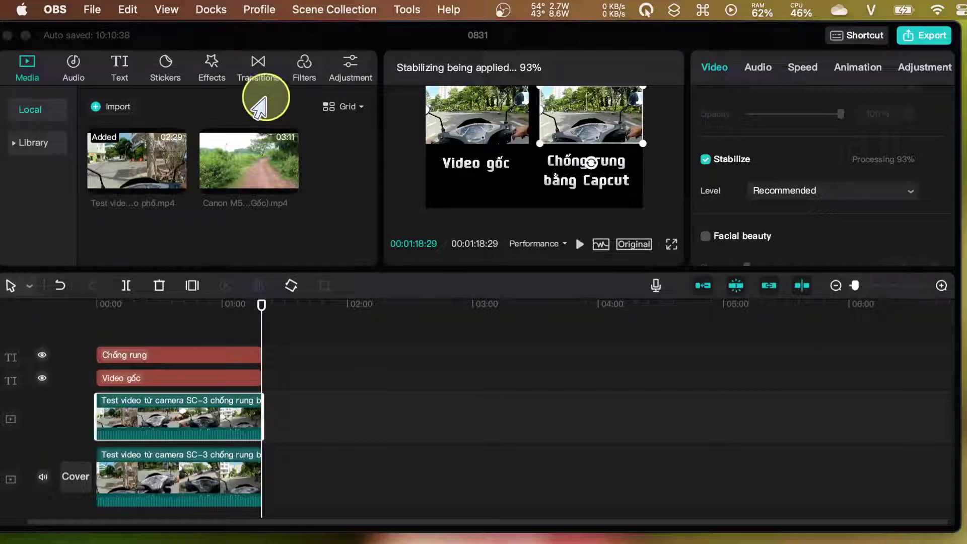
left_click(178, 40)
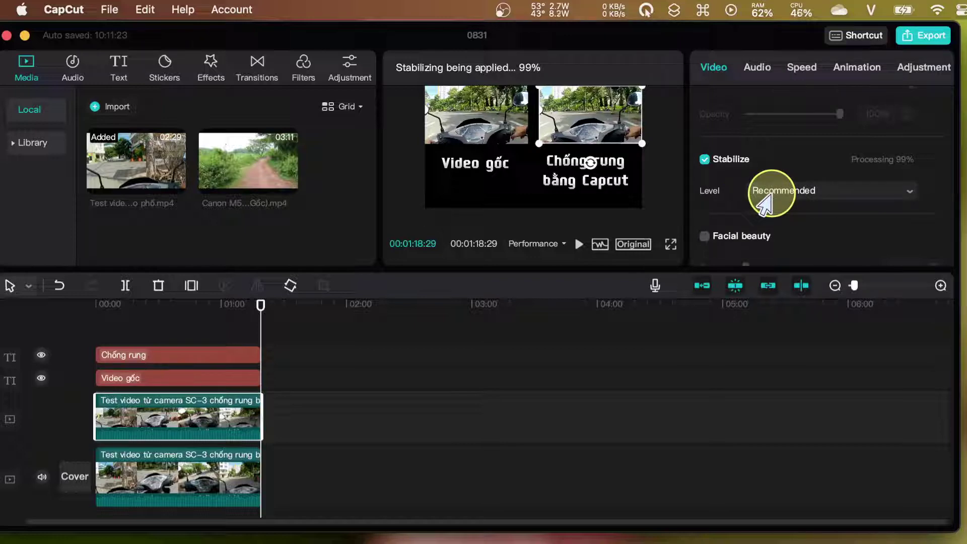
Step: Examine the Stabilize level options for the upper clip, keeping Recommended
left_click(762, 194)
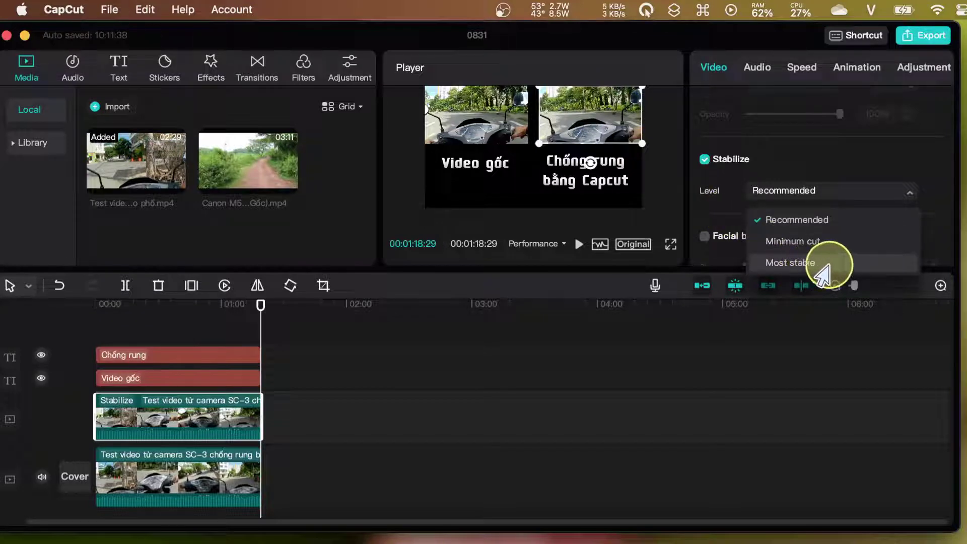
left_click(732, 362)
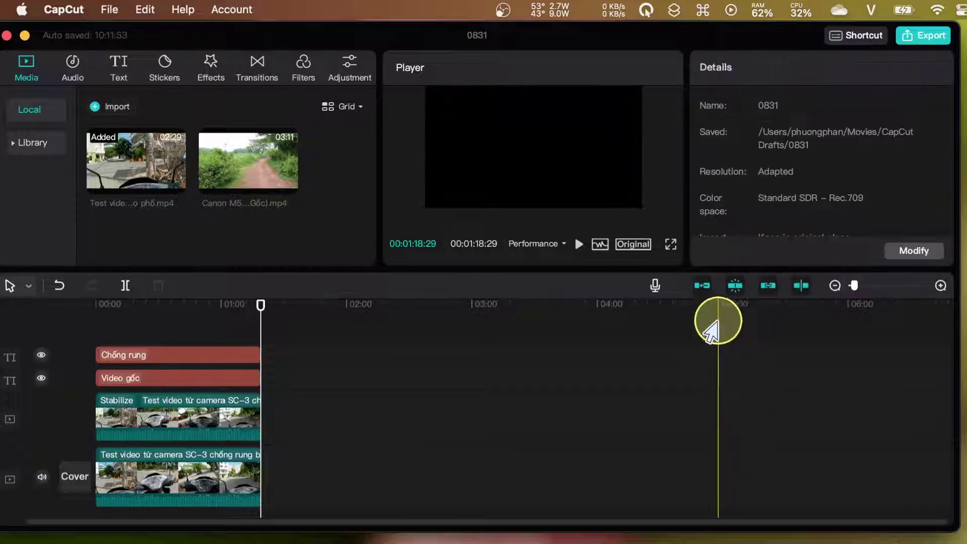
left_click(203, 415)
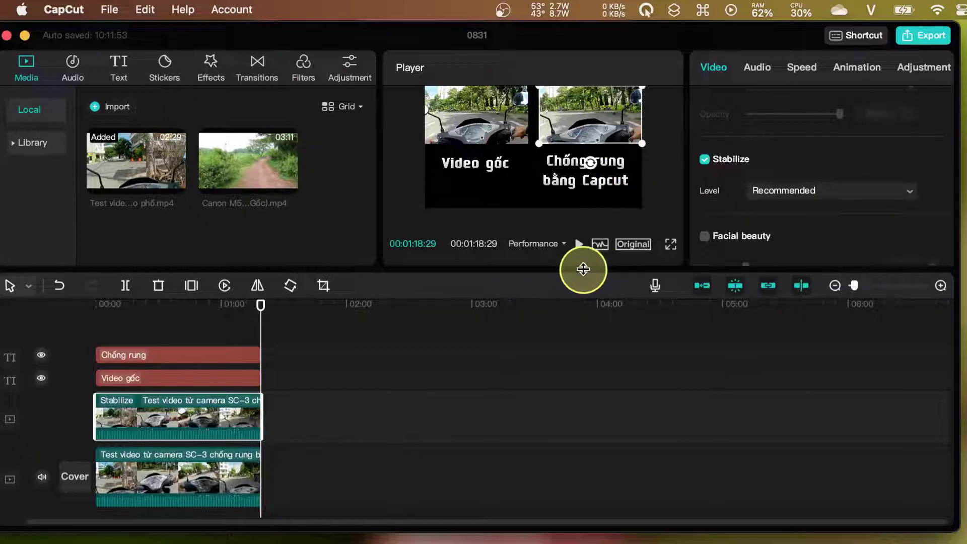
Step: Mute the system sound and play the original and stabilized clips side by side in full screen, pausing around 00:00:45 before leaving full screen
key("XF86AudioMute")
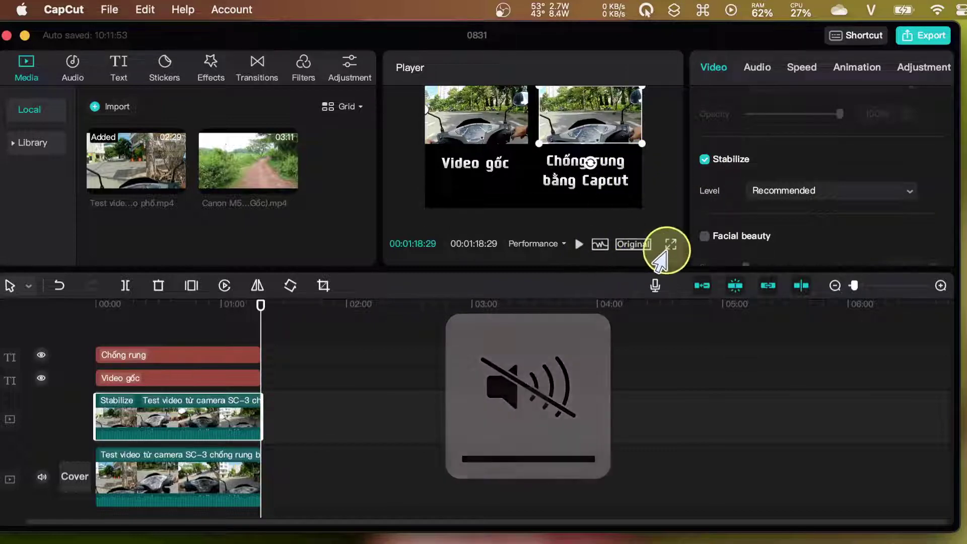
left_click(670, 245)
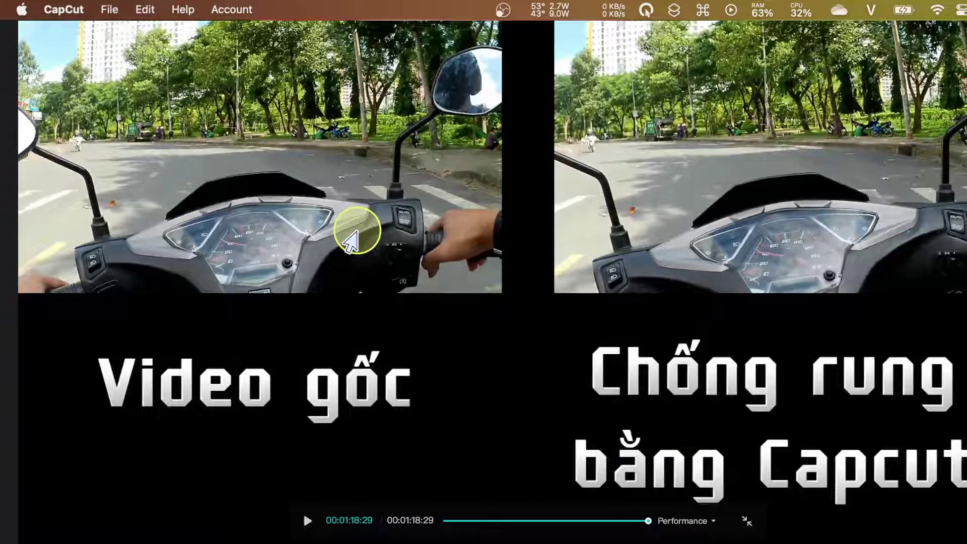
key("space")
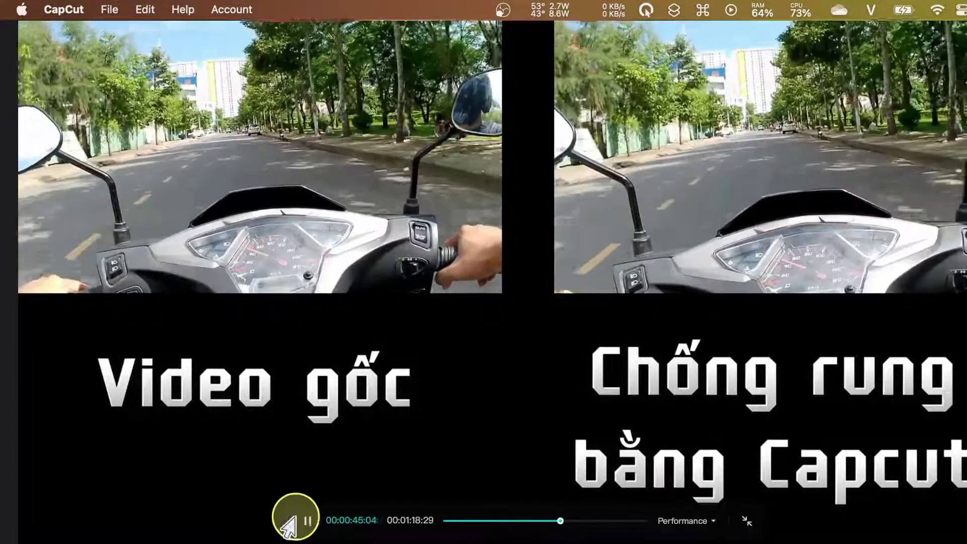
left_click(302, 521)
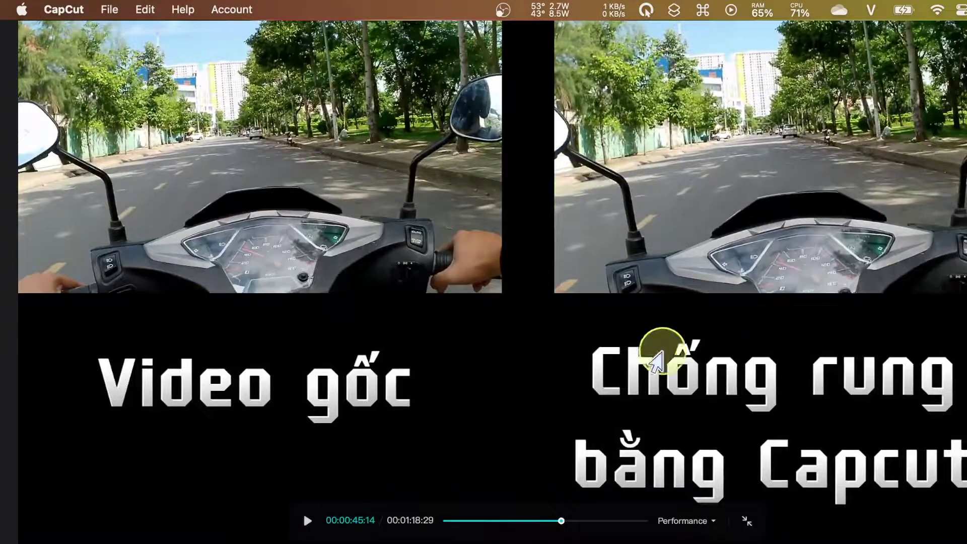
left_click(746, 520)
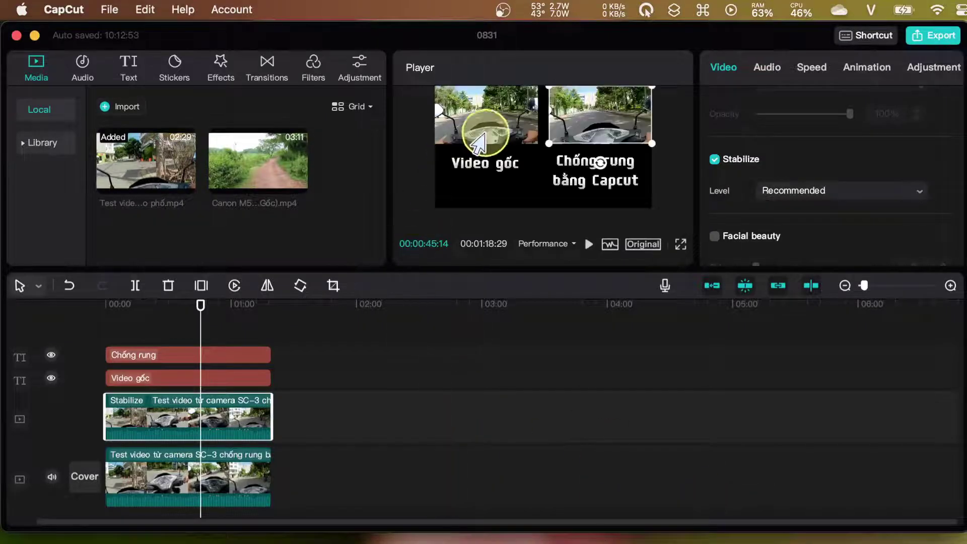
Step: Try Stabilize on the lower original clip at the Minimum cut and Most stable levels, and turn it back off
left_click(509, 131)
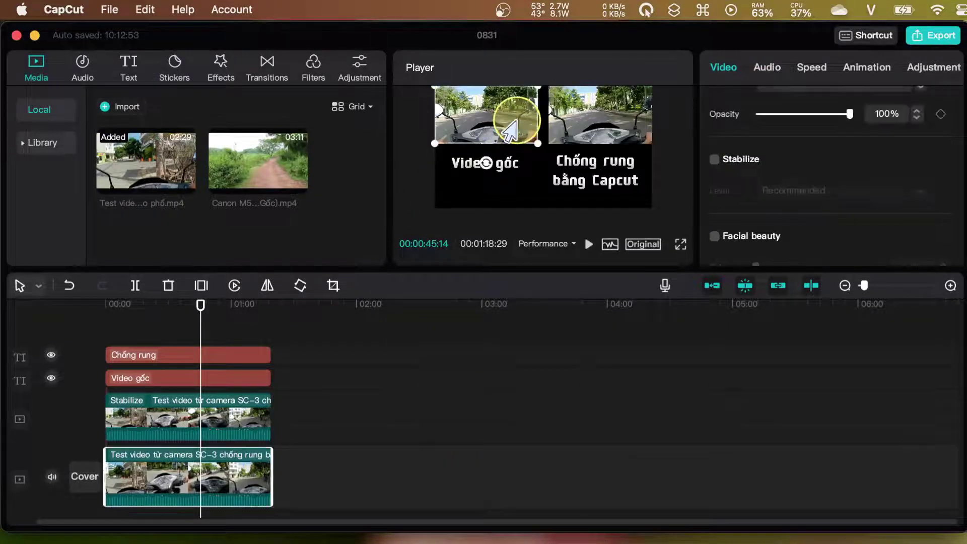
left_click(576, 126)
left_click(482, 118)
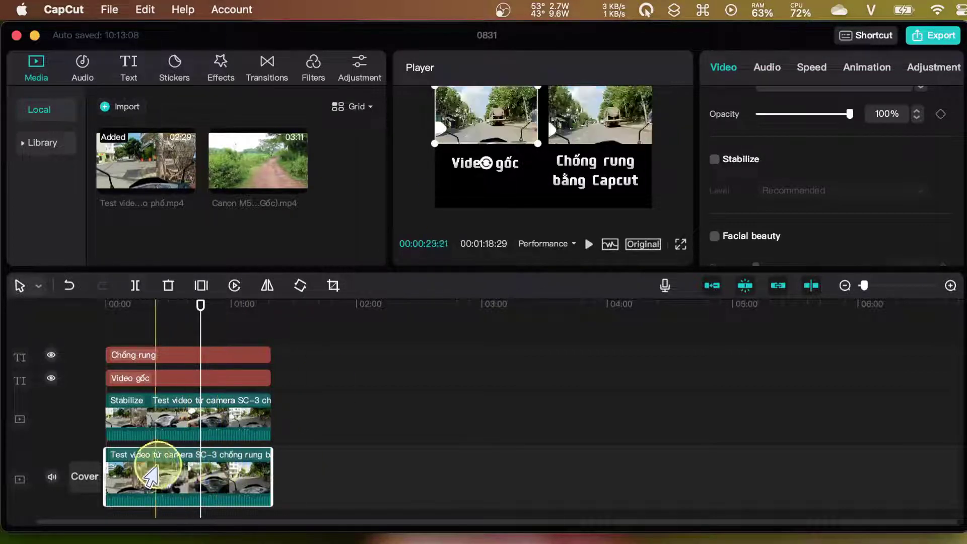
left_click(714, 159)
left_click(773, 190)
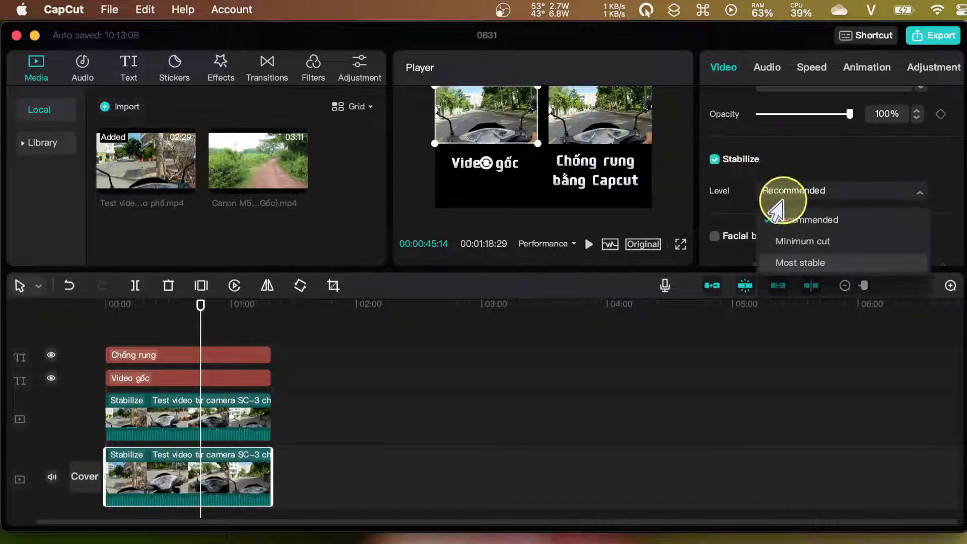
left_click(790, 241)
left_click(786, 194)
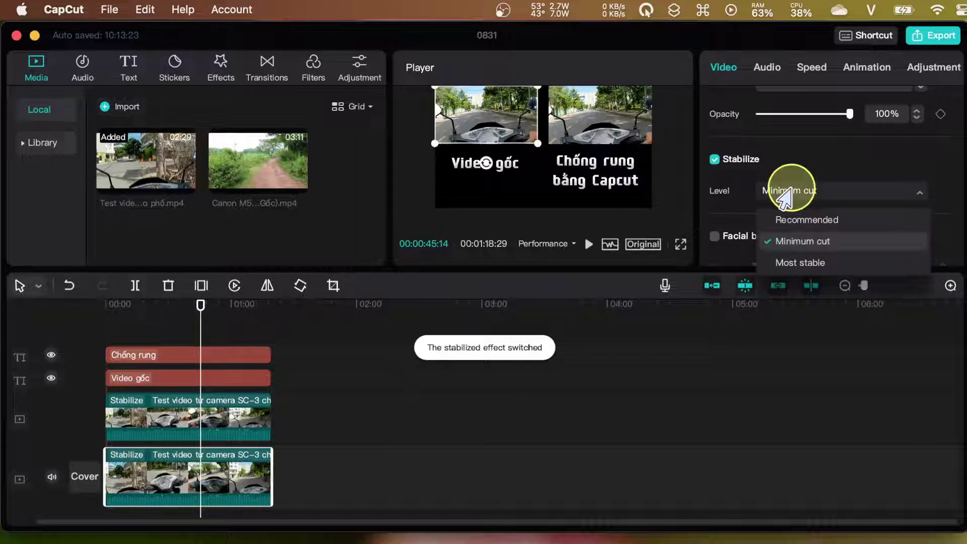
left_click(796, 263)
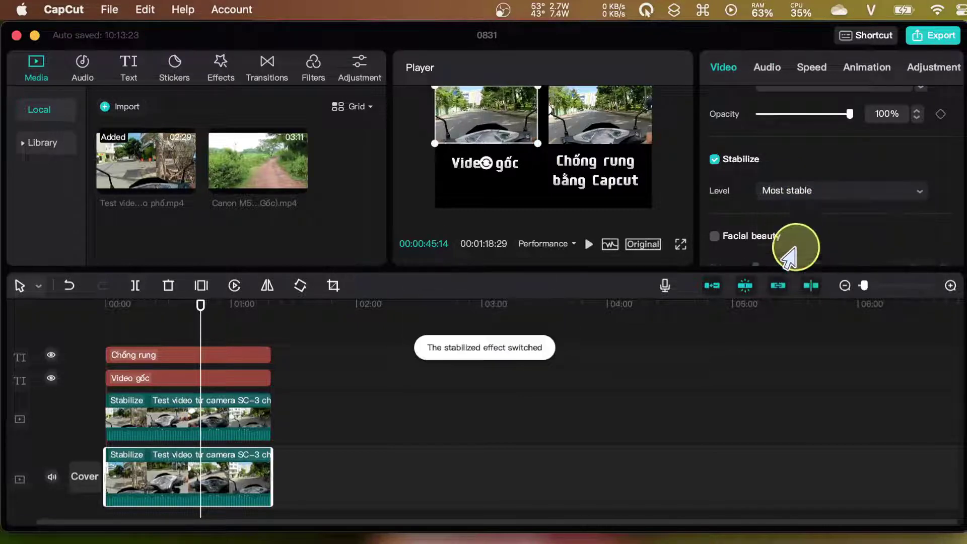
left_click(713, 160)
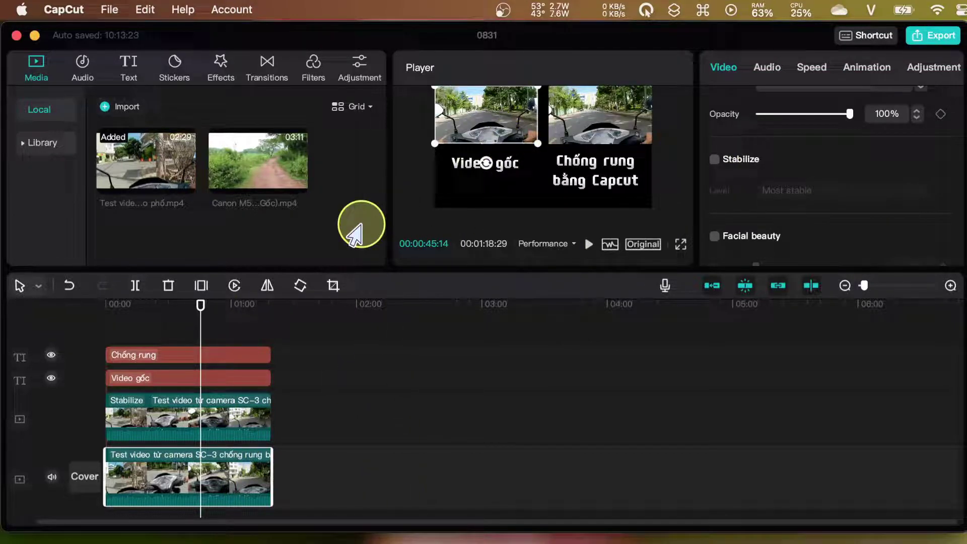
mouse_move(201, 163)
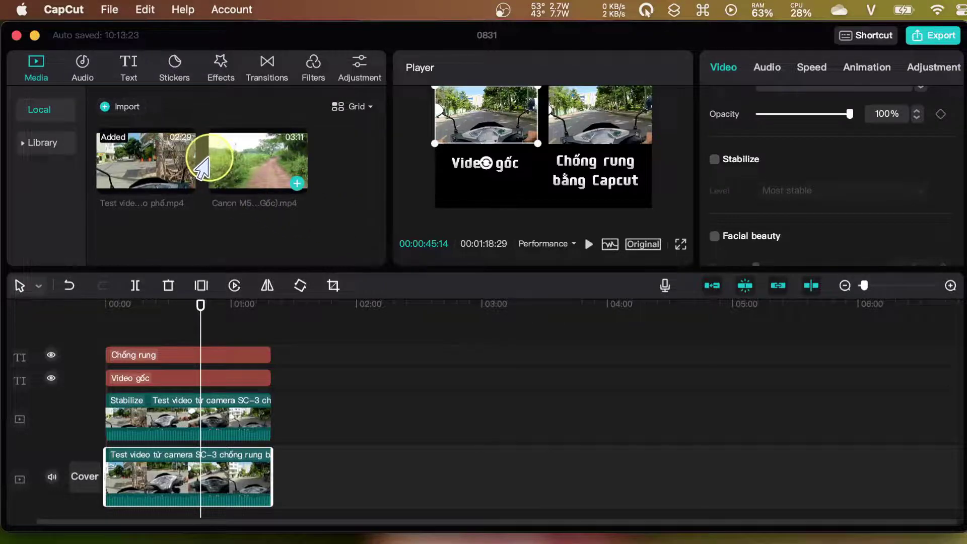